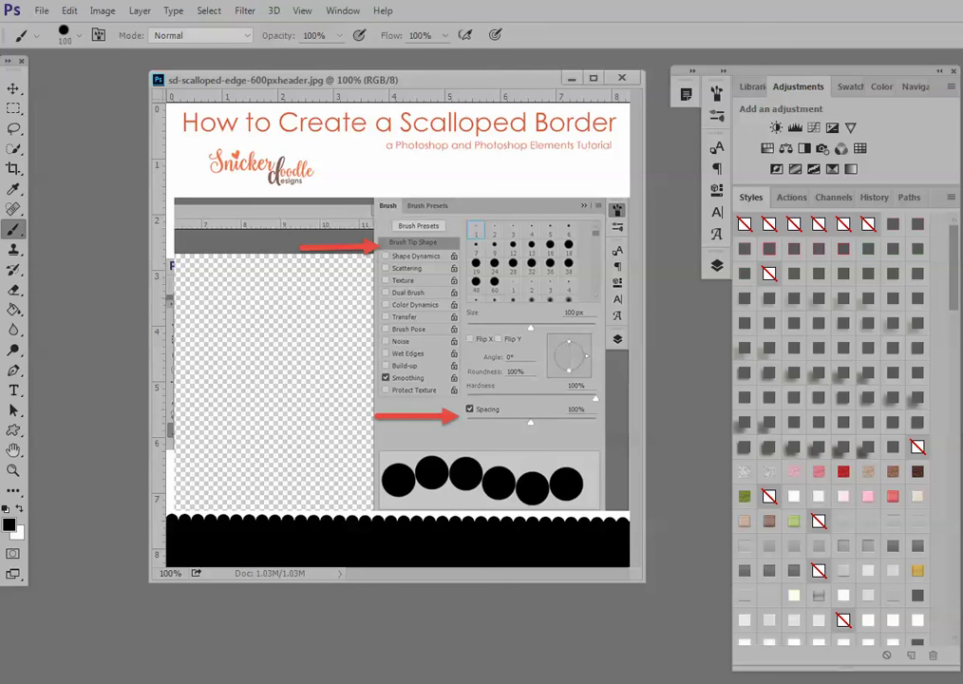
Close the sd-scalloped-edge tutorial header image window
left_click(624, 78)
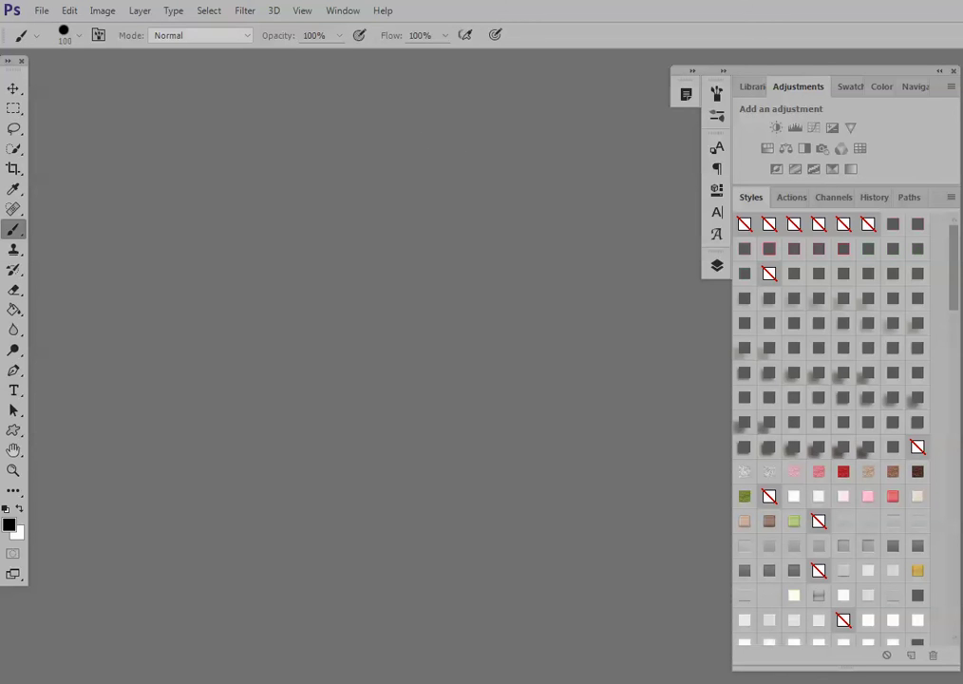
left_click(40, 12)
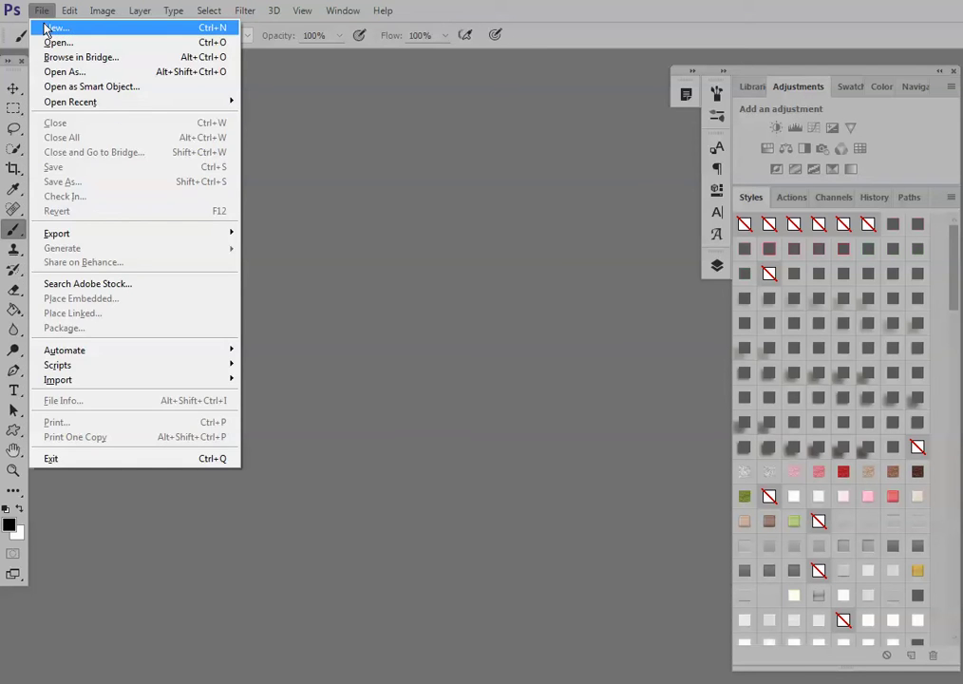
Create a transparent 3600×3600 px, 300 ppi document and float it in its own window
left_click(49, 29)
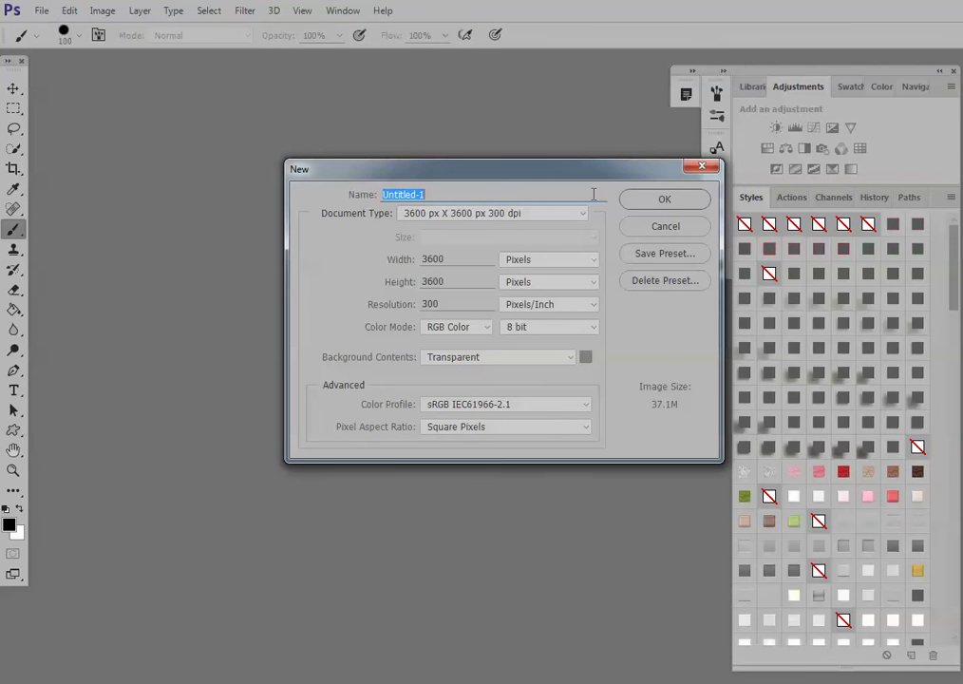
left_click(680, 203)
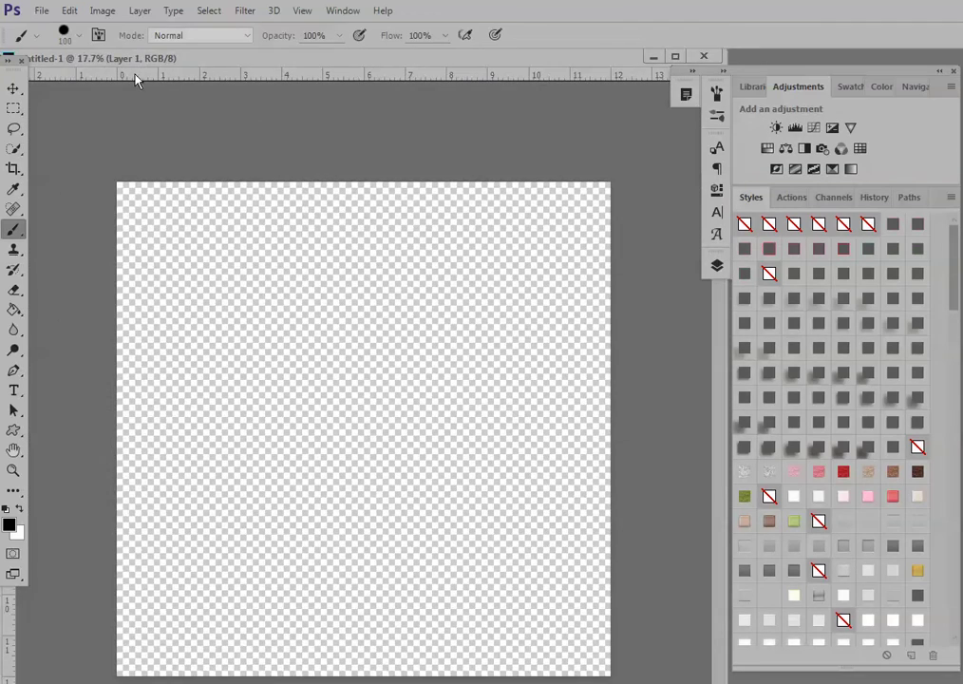
mouse_move(112, 58)
left_mouse_down()
mouse_move(76, 84)
mouse_move(174, 240)
left_mouse_up()
left_click_drag(366, 260, 258, 70)
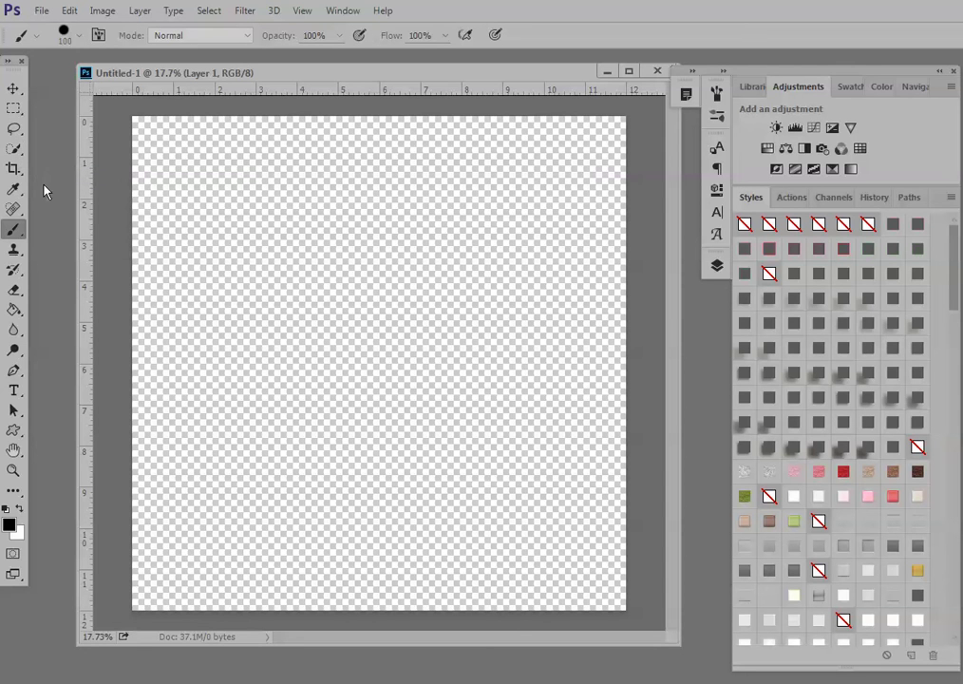
Preview 1% brush spacing, then set the 100 px hard round tip back to 100% spacing
left_click(79, 37)
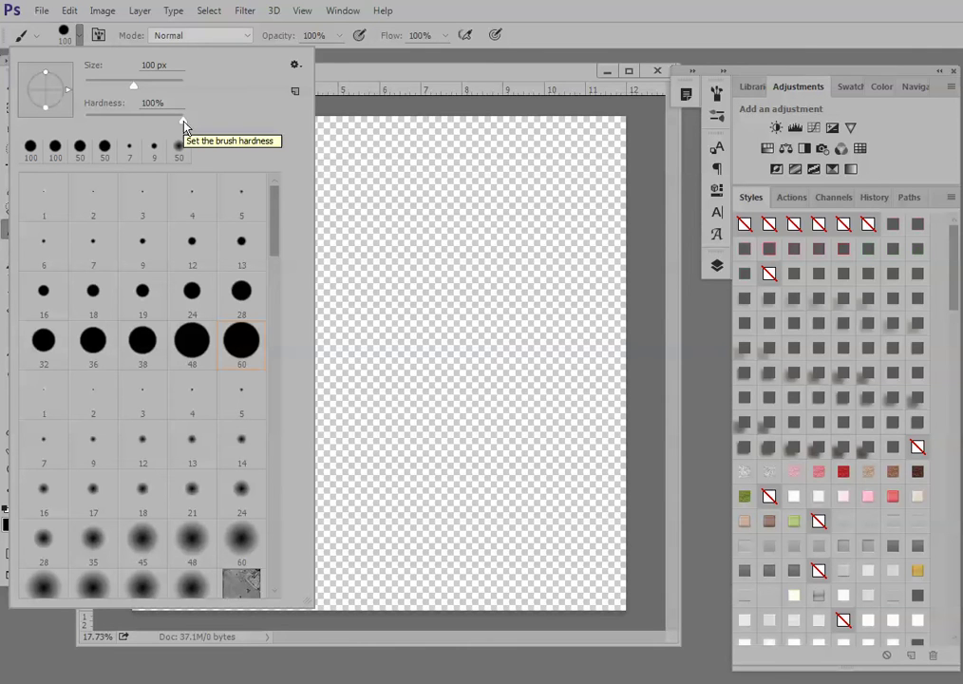
left_click(333, 87)
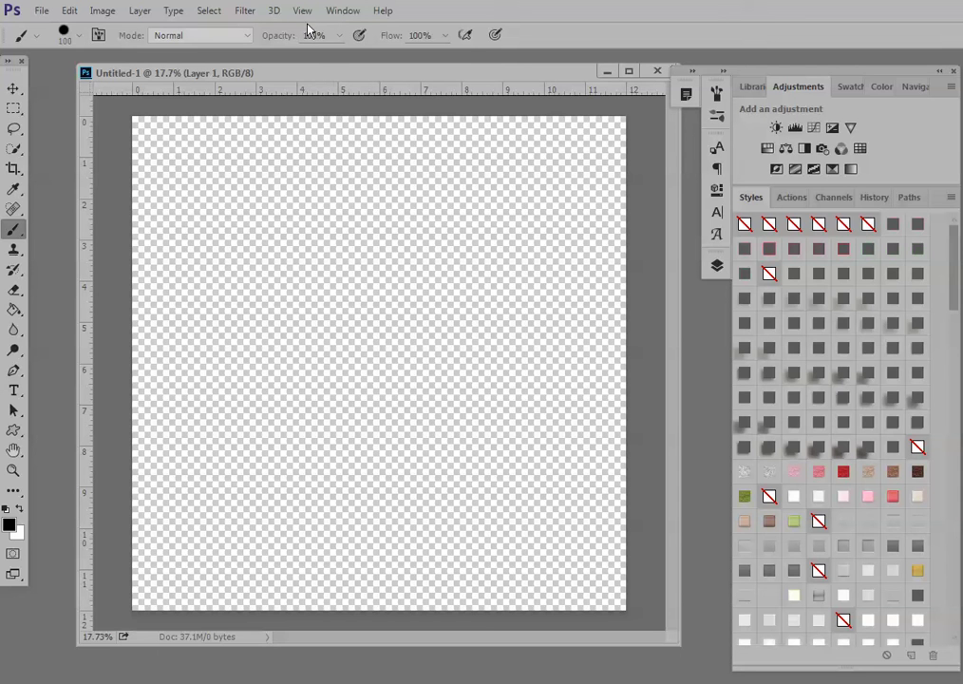
left_click(344, 12)
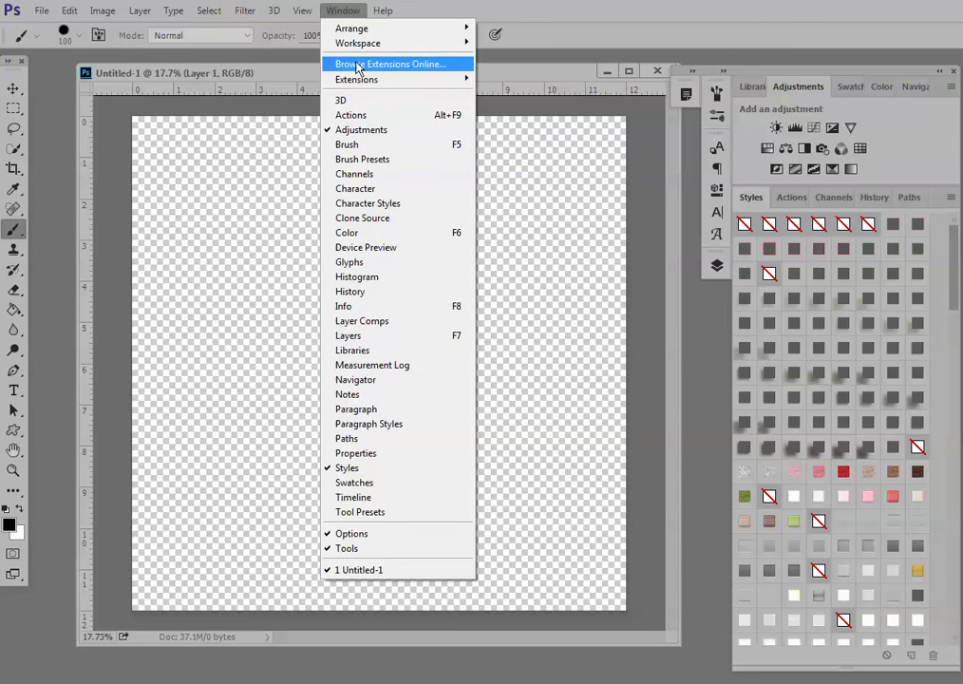
left_click(358, 145)
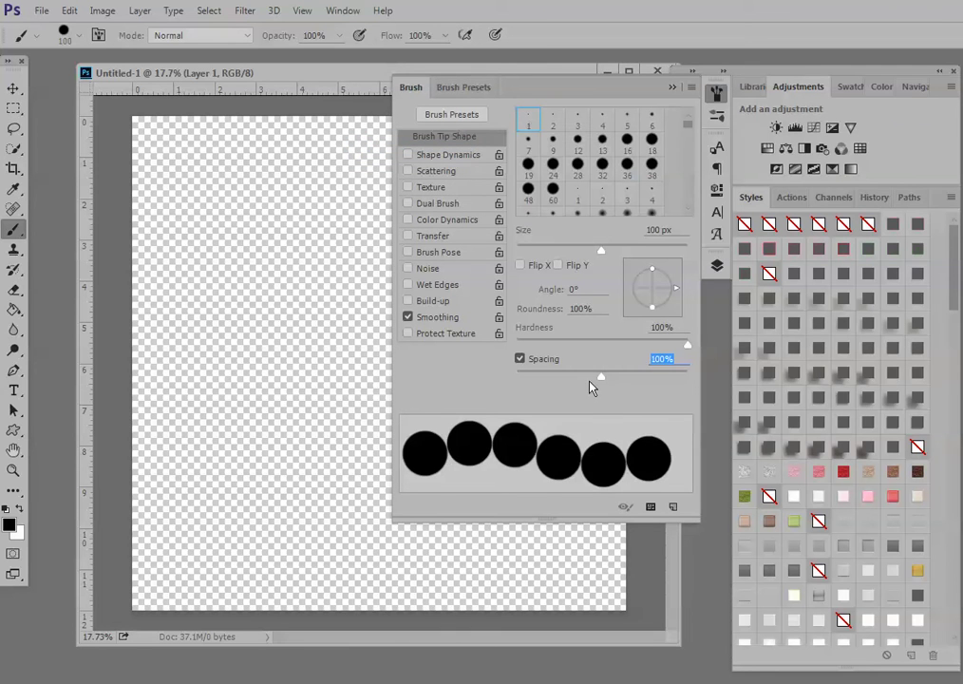
left_click_drag(589, 387, 516, 385)
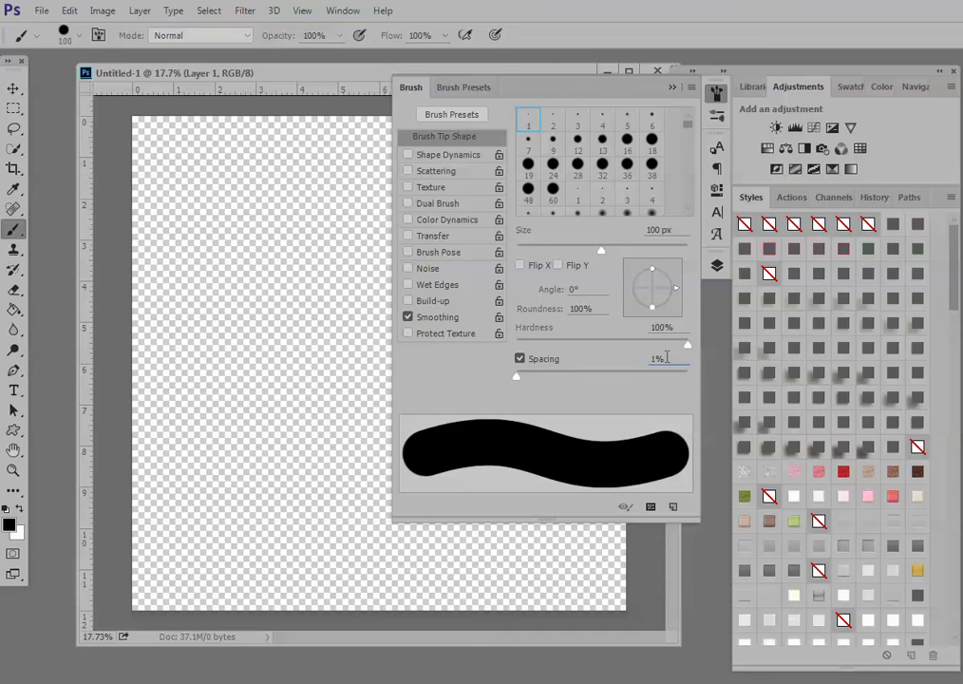
left_click_drag(667, 358, 646, 360)
type("100")
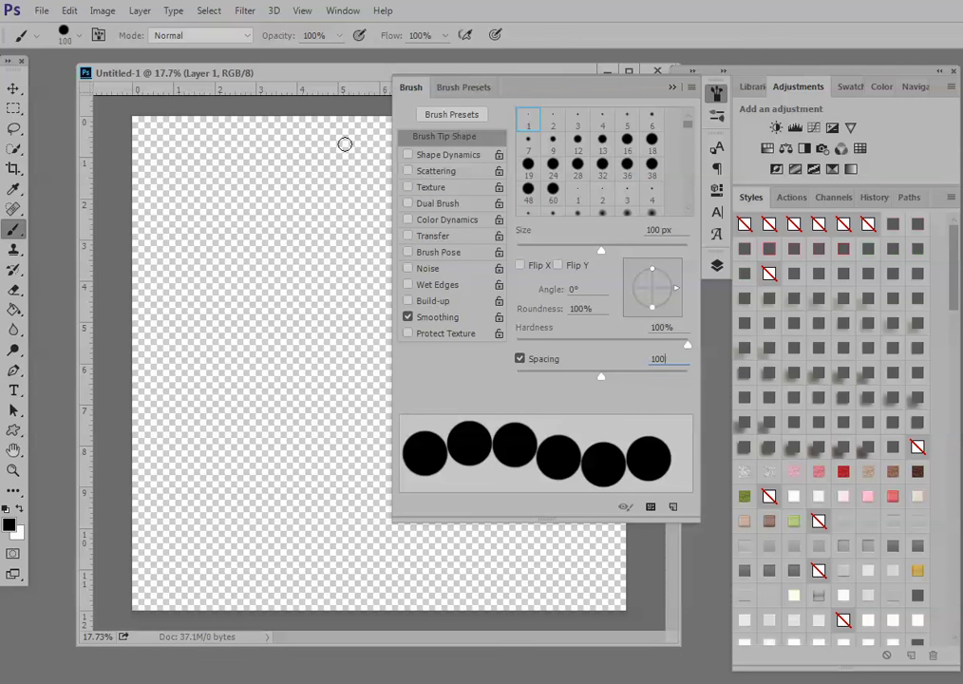
left_click(717, 265)
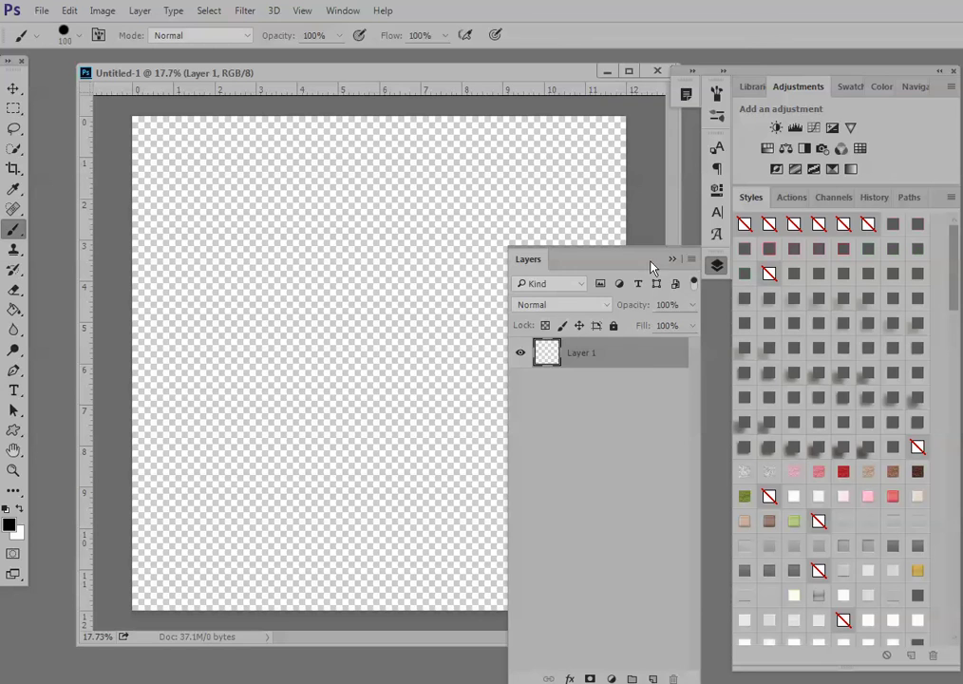
Pull a horizontal guide onto the canvas a little above the middle
left_click(672, 260)
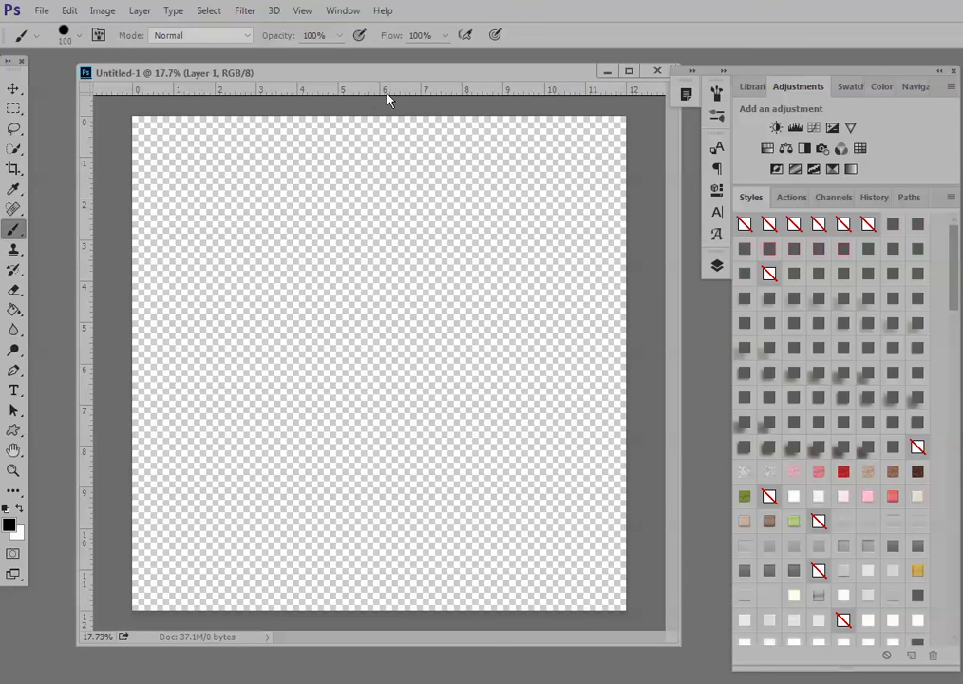
left_click_drag(387, 98, 378, 314)
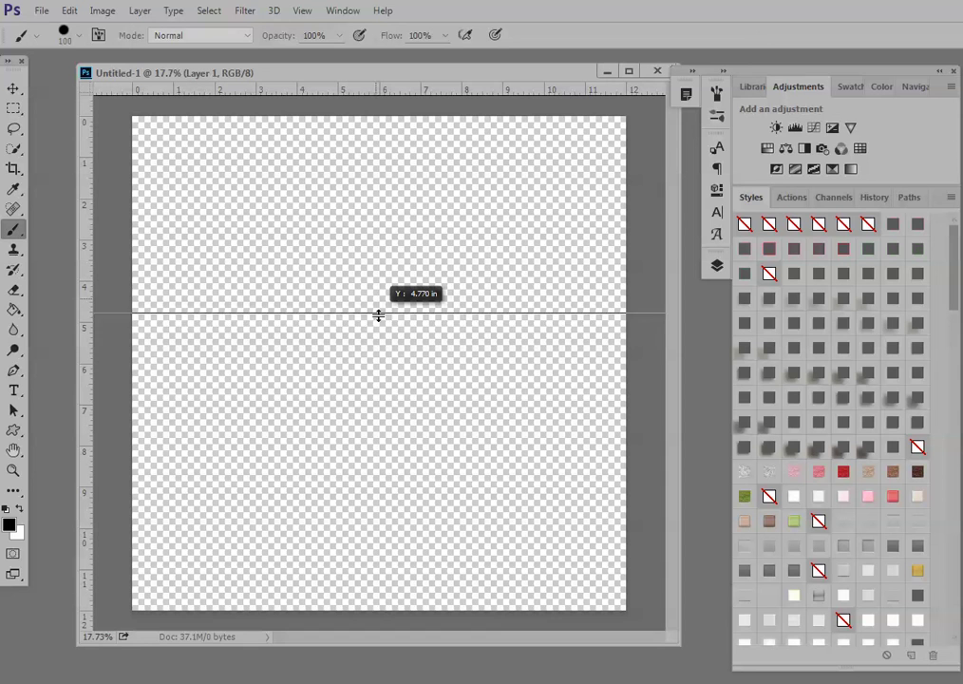
left_click_drag(378, 314, 385, 323)
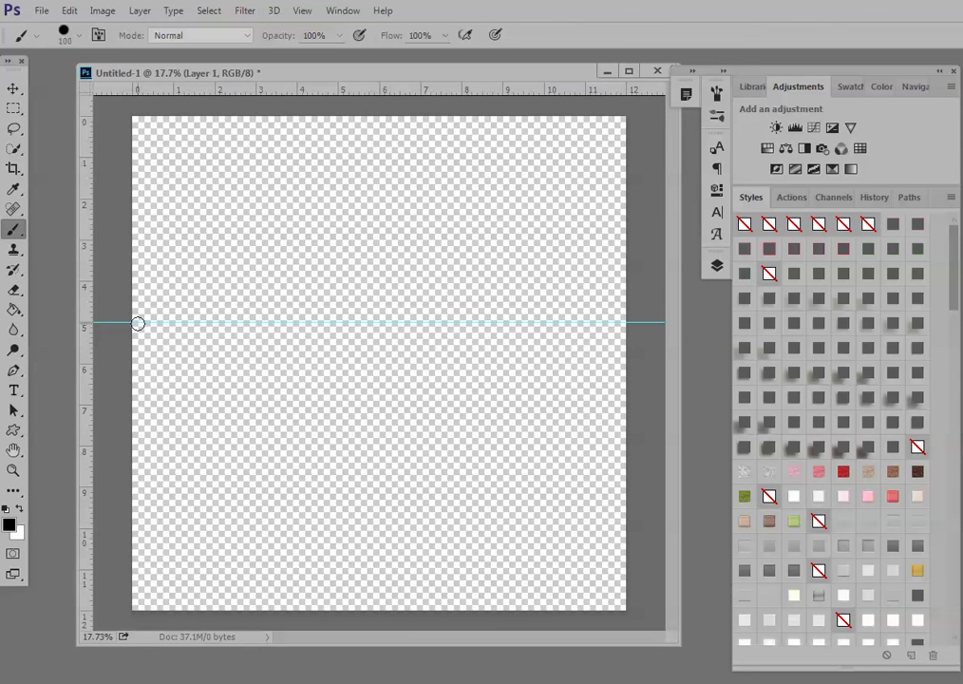
Stamp a straight row of touching black circles along the guide, then hide the guide
left_click(717, 266)
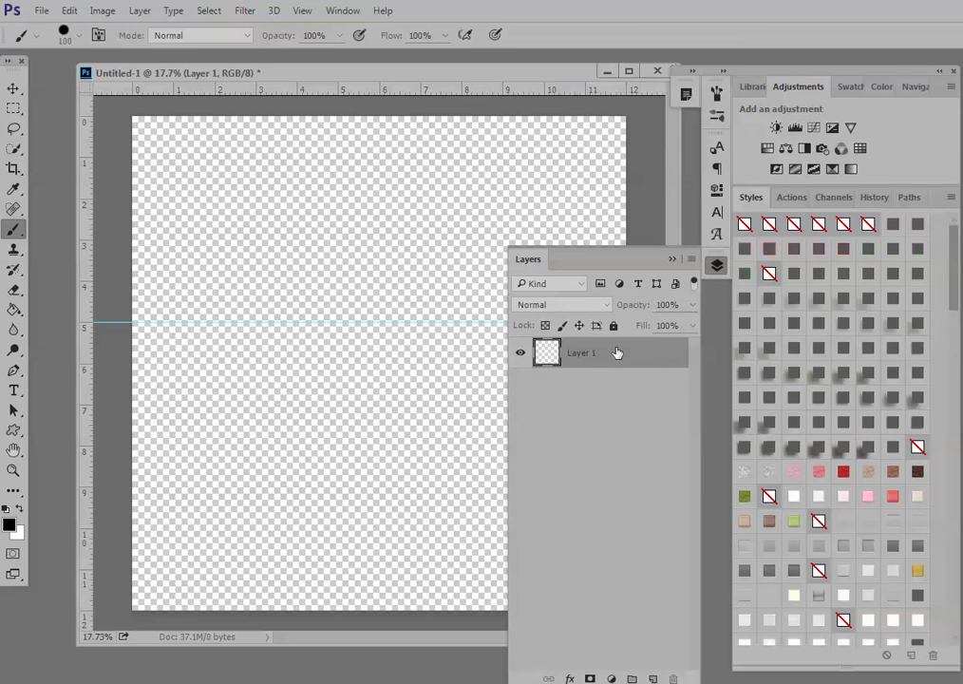
left_click(718, 266)
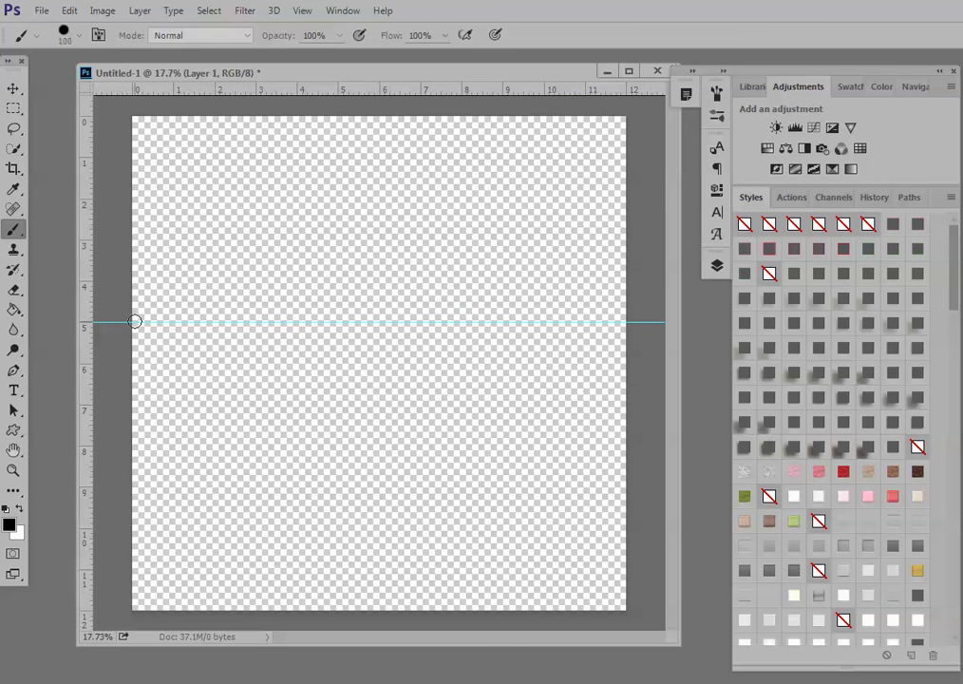
left_click(139, 322)
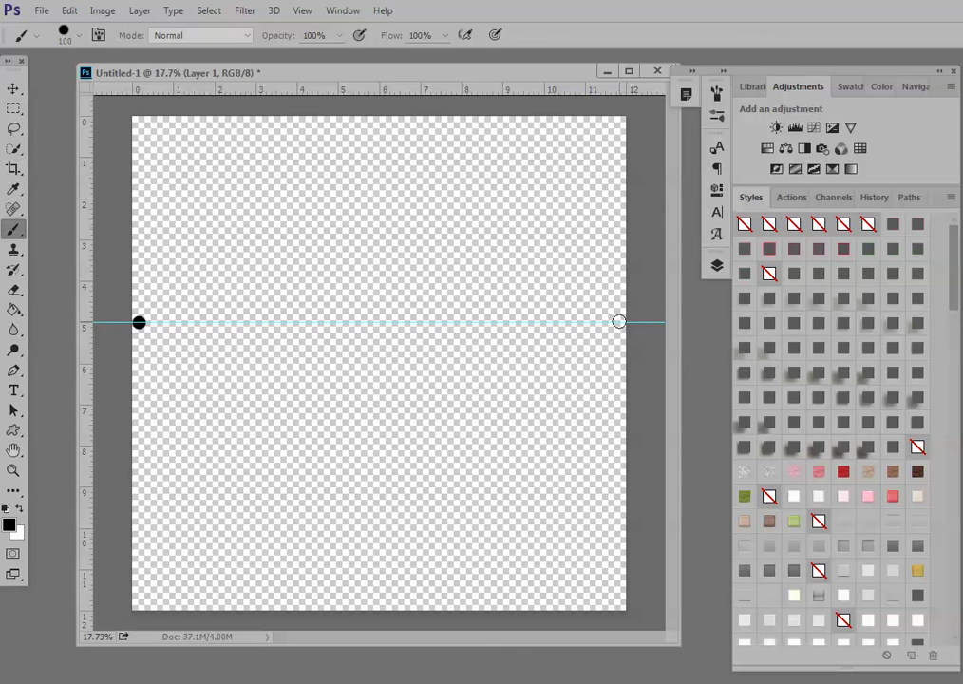
left_click(618, 323, "shift")
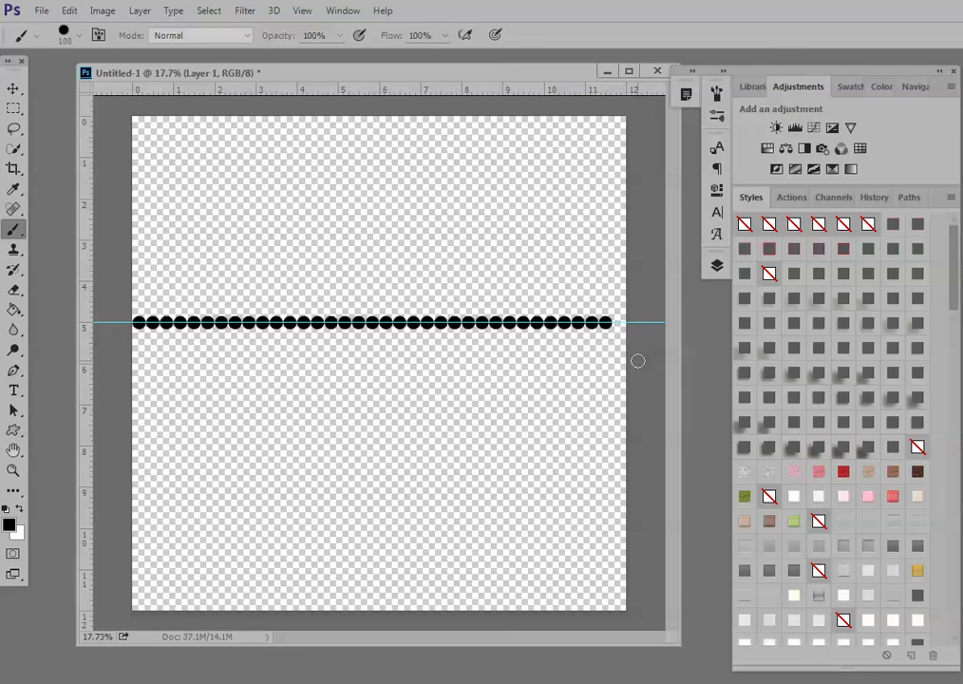
key("ctrl+semicolon")
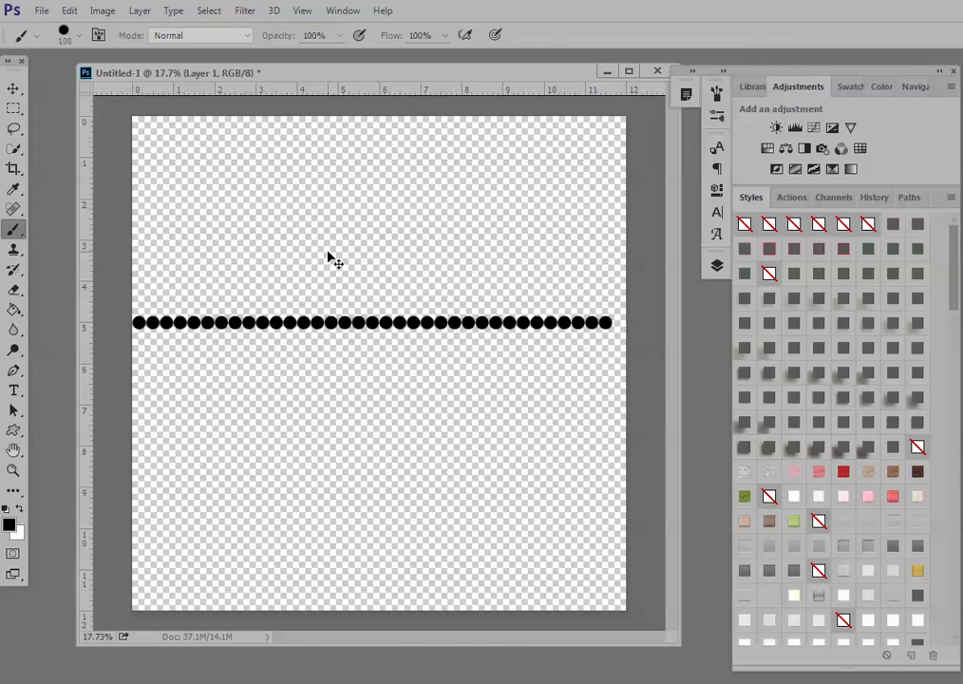
Remove the horizontal guide and centre the row of dots across the canvas
key("ctrl+semicolon")
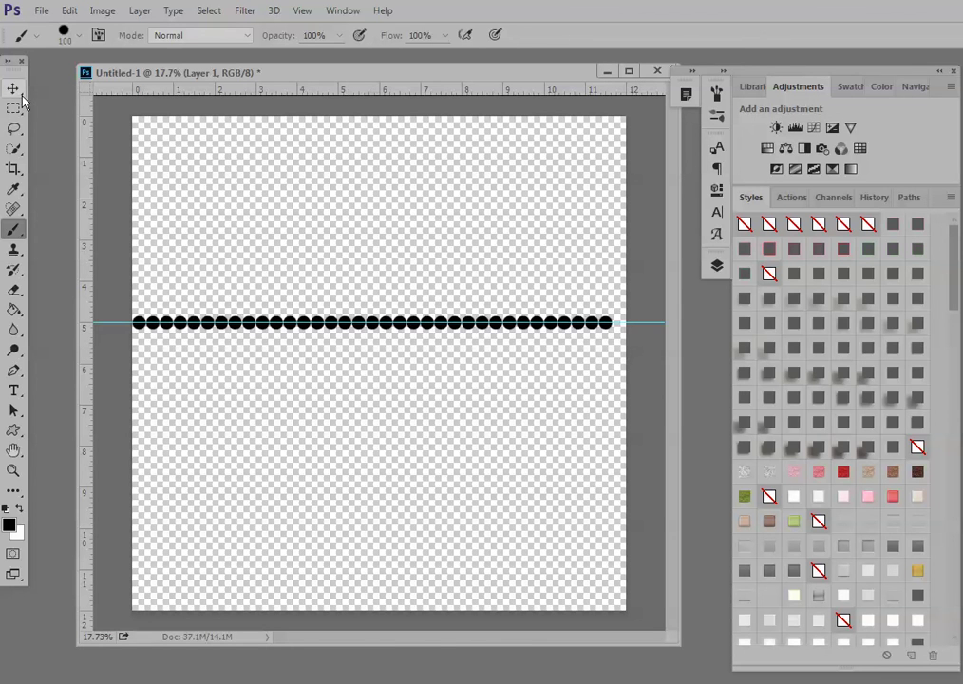
left_click(13, 87)
left_click_drag(637, 326, 613, 90)
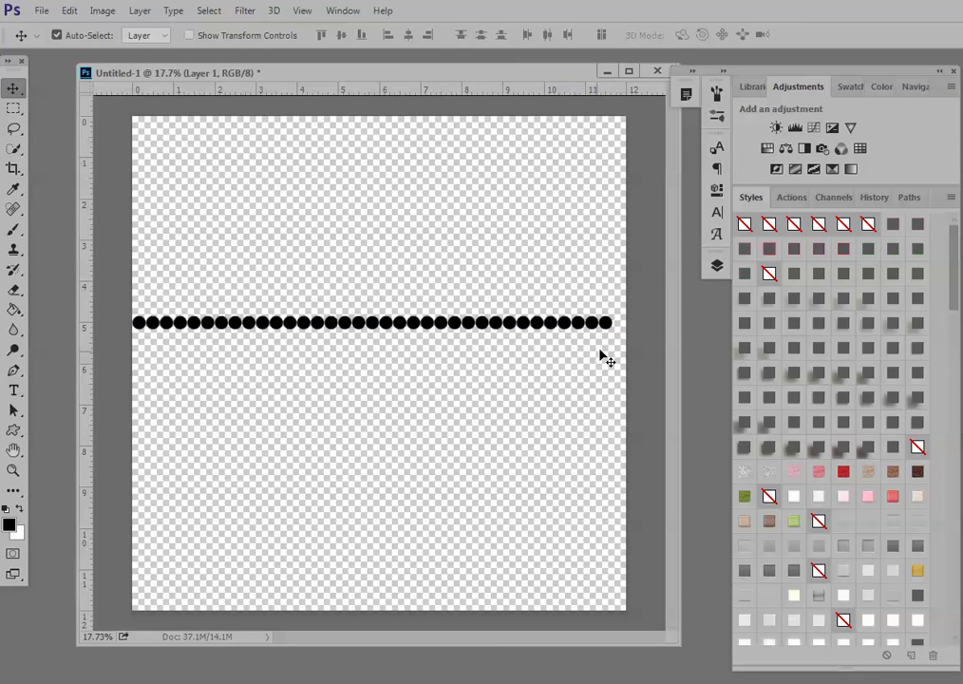
left_click_drag(613, 328, 619, 328)
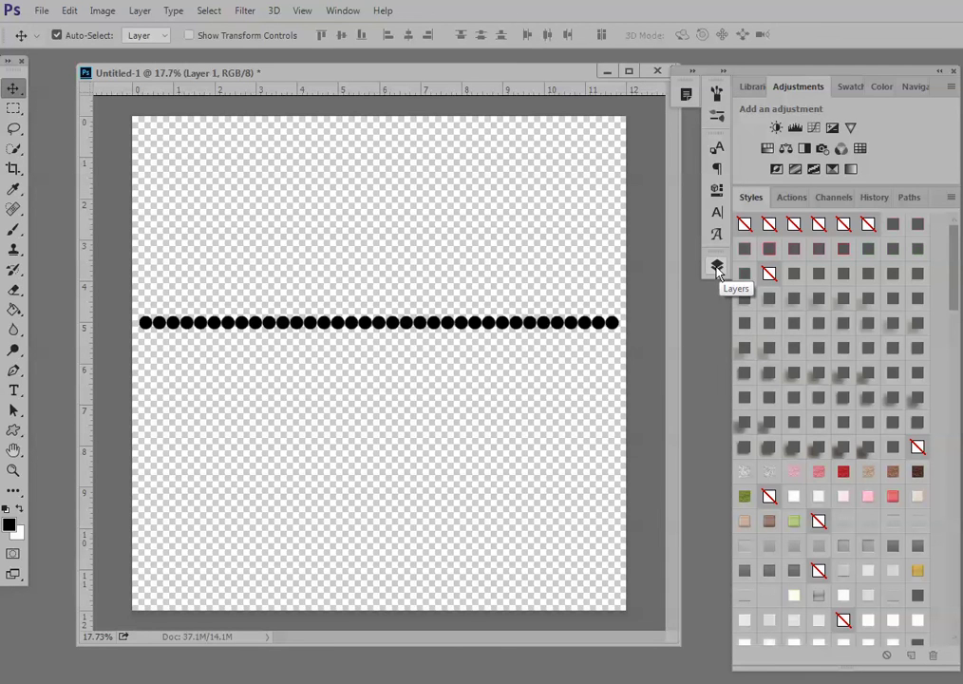
Add a new empty Layer 2 above Layer 1
left_click(718, 266)
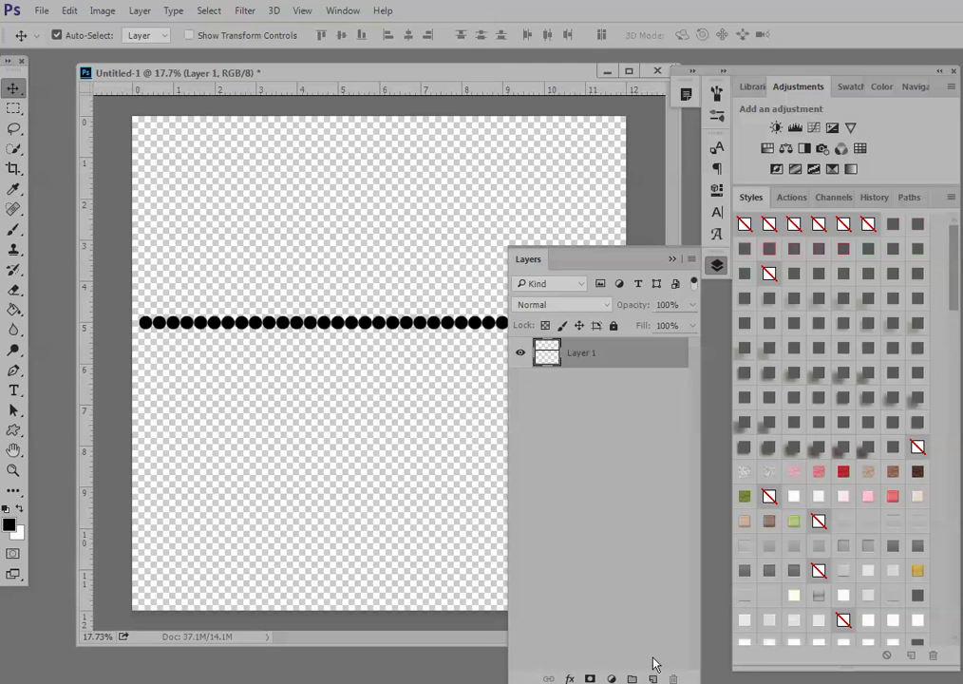
left_click(653, 677)
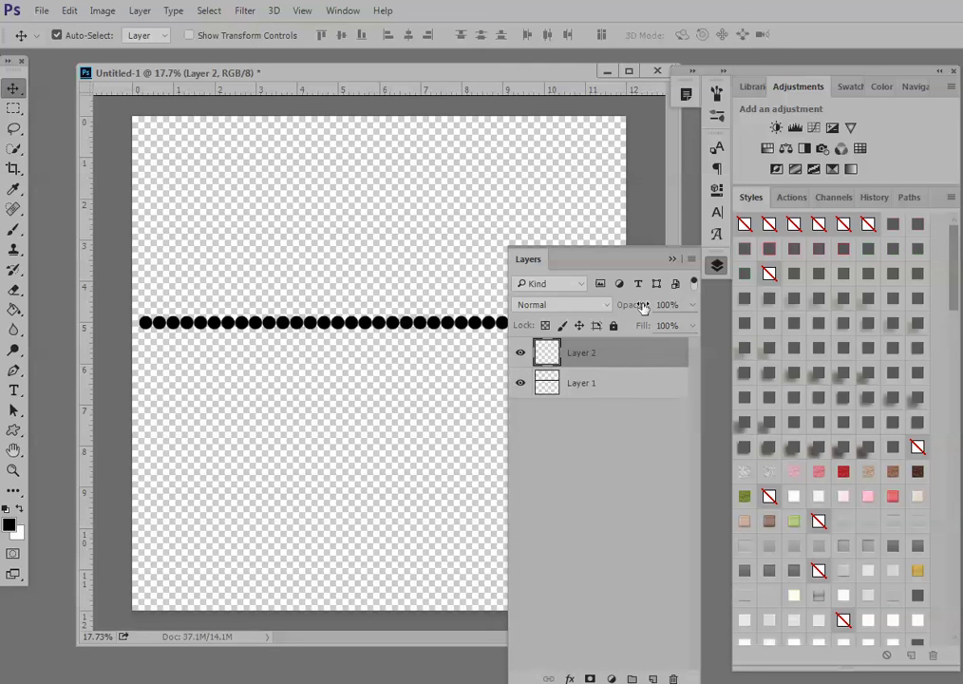
left_click(568, 215)
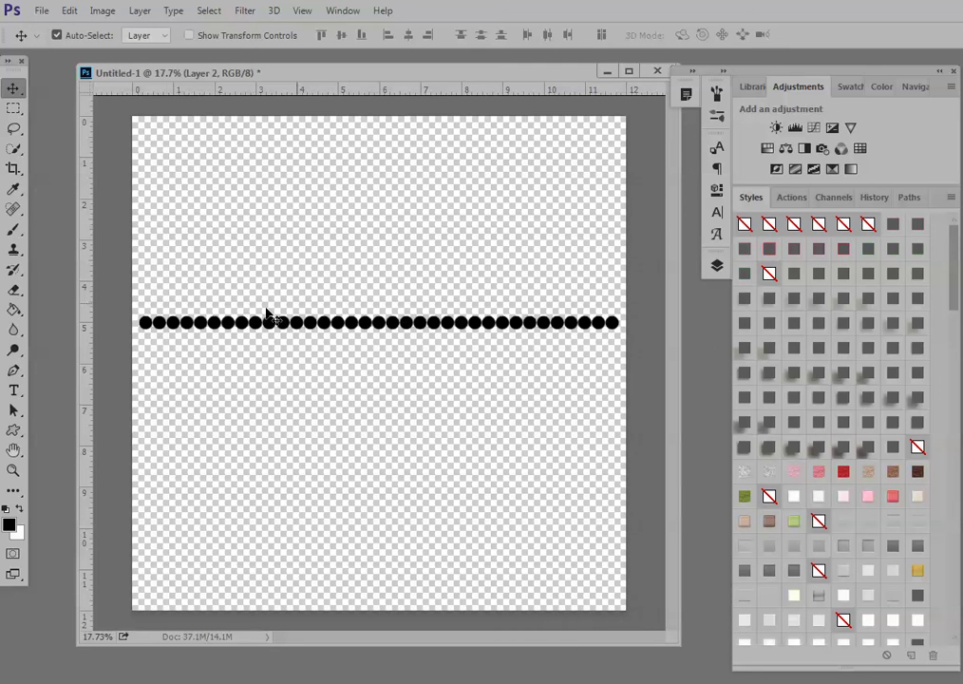
Fill a long rectangular strip just below the dots with black, then deselect
left_click(13, 109)
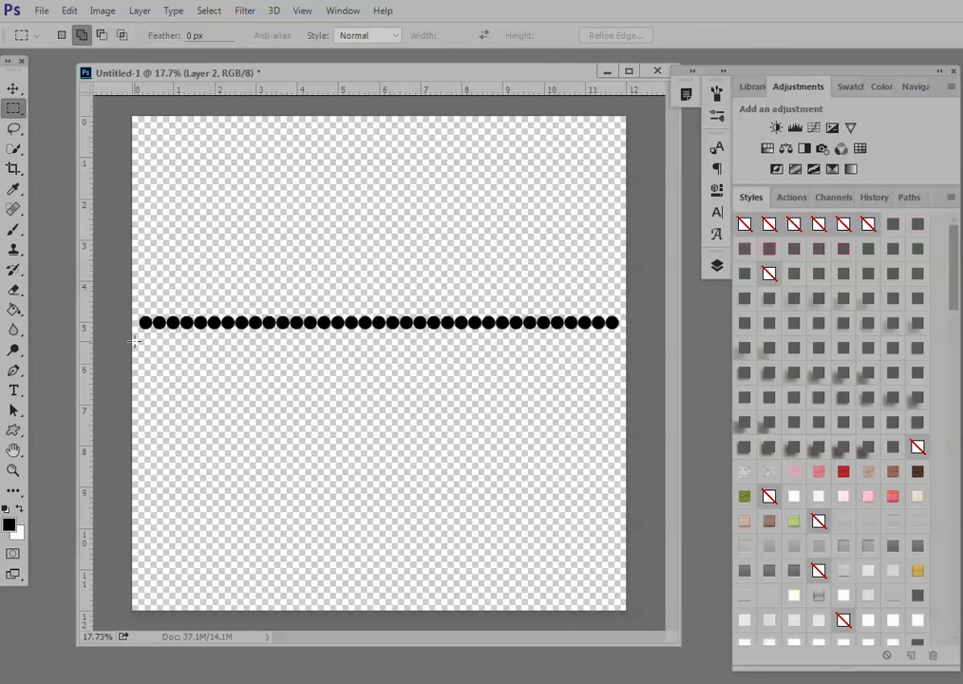
left_click_drag(140, 337, 621, 379)
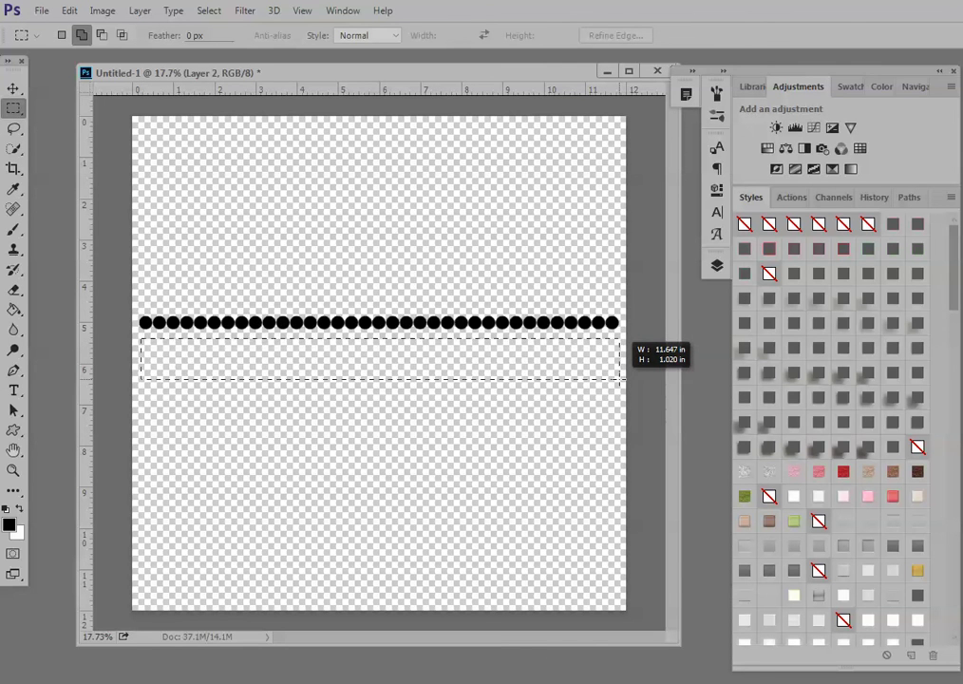
left_click_drag(620, 380, 620, 380)
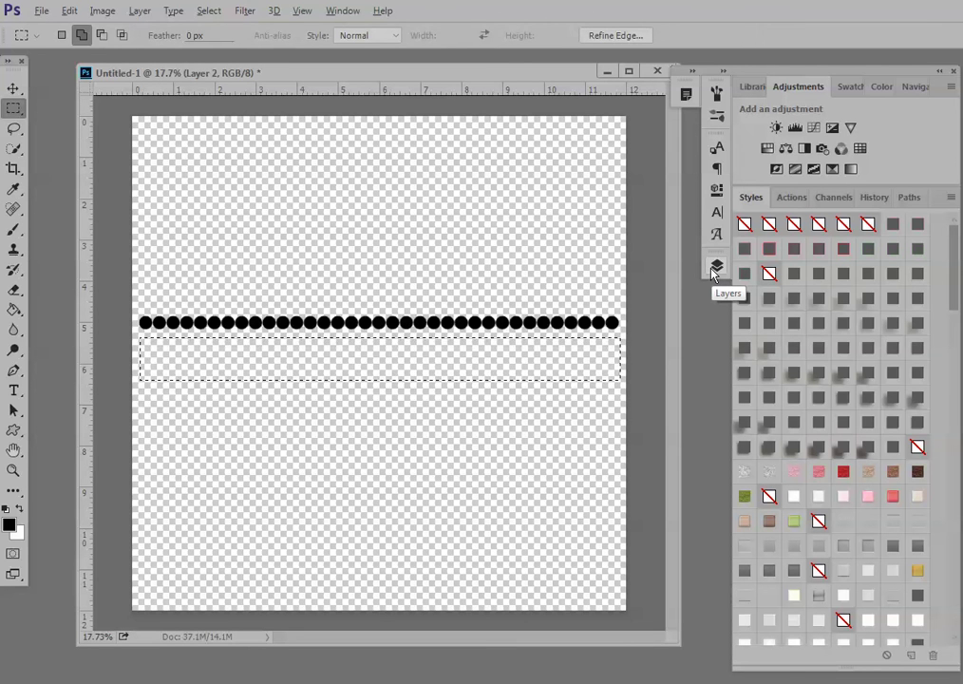
key("alt+BackSpace")
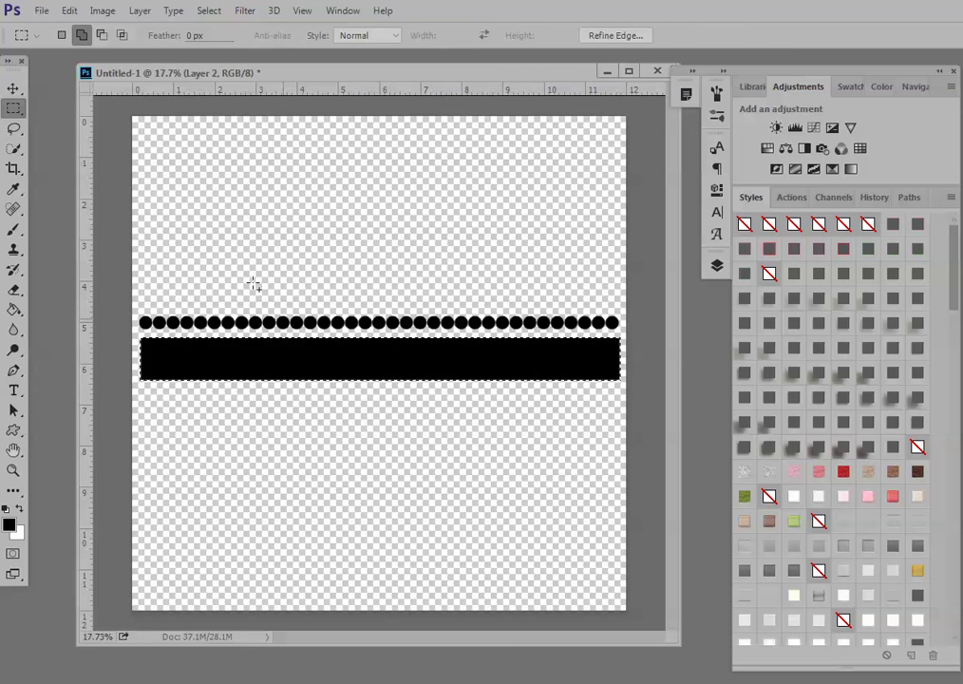
left_click(69, 10)
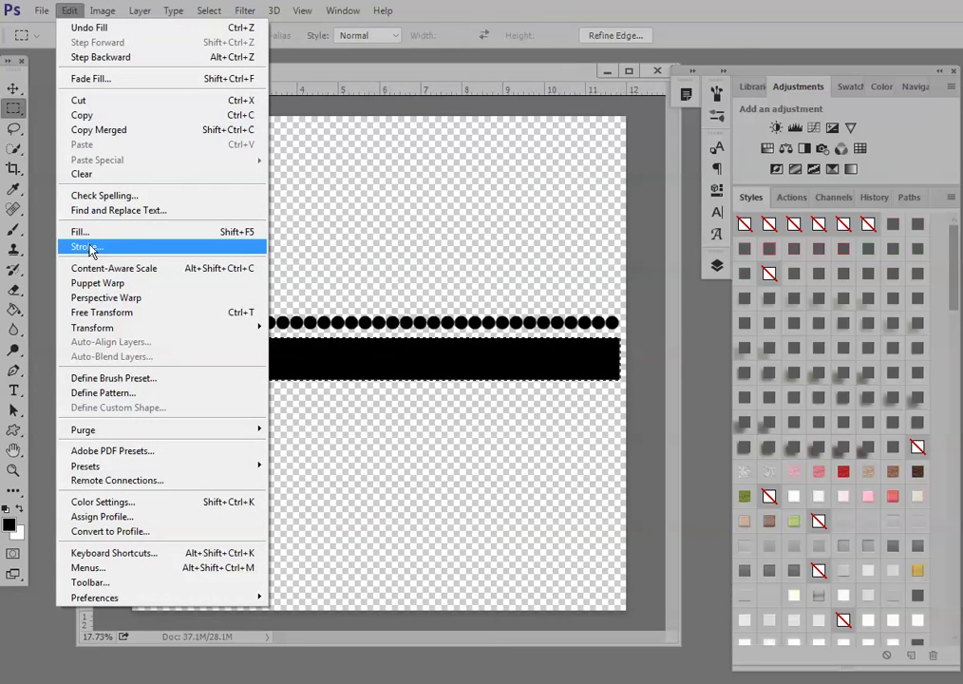
left_click(717, 270)
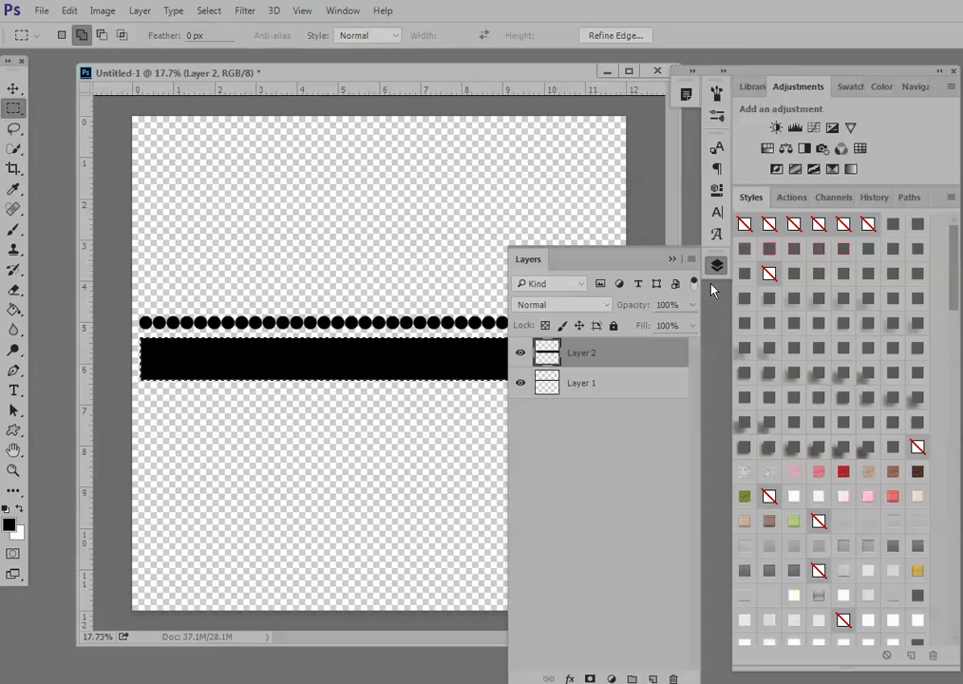
key("ctrl+d")
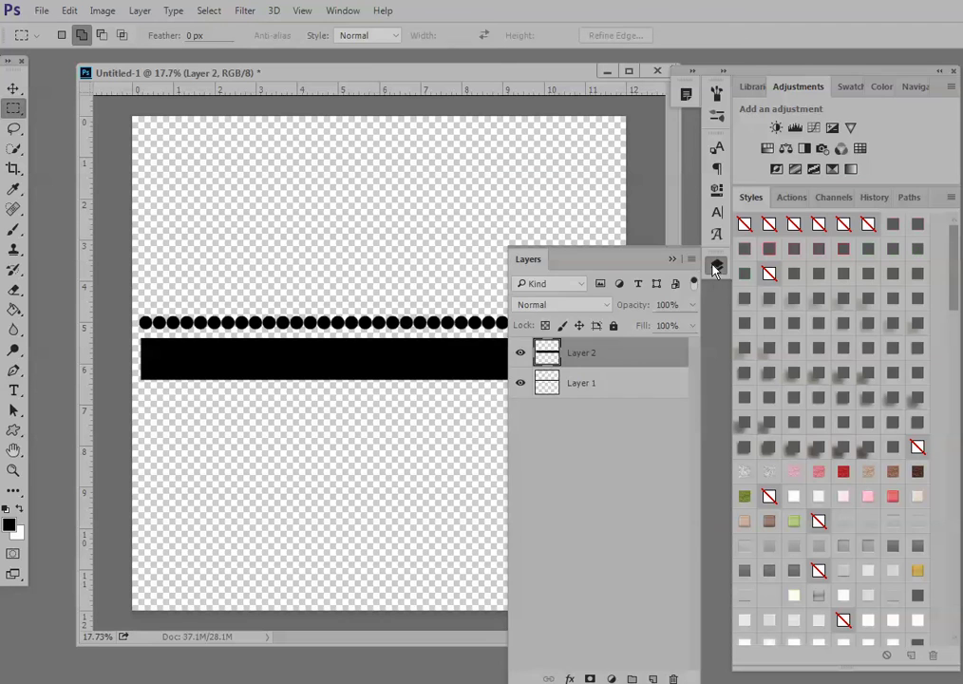
left_click(718, 266)
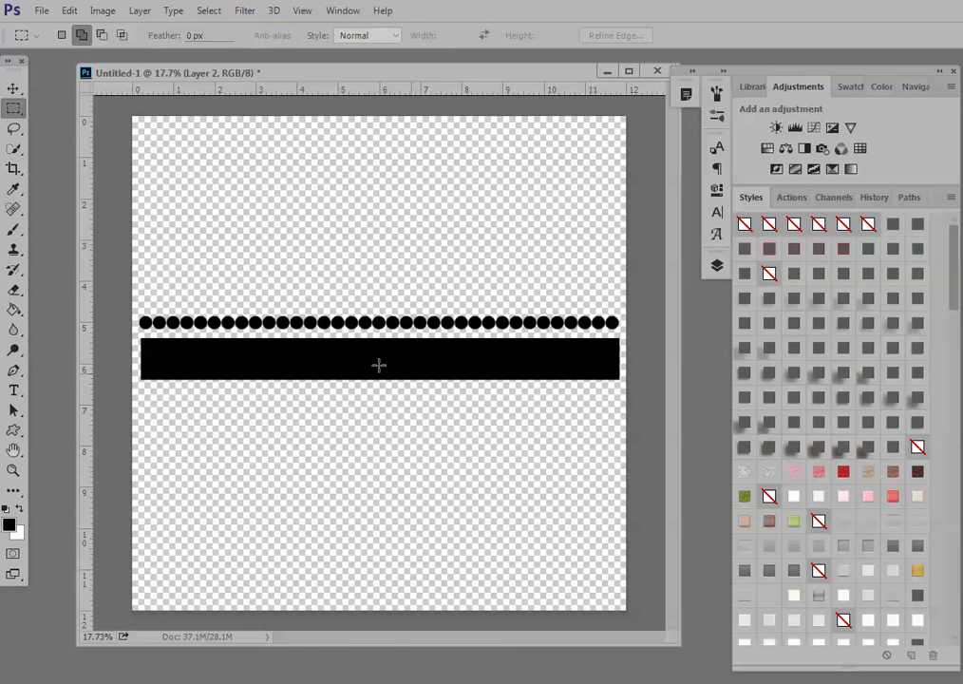
Nudge the black bar up with arrow keys until it overlaps the circles
left_click(13, 89)
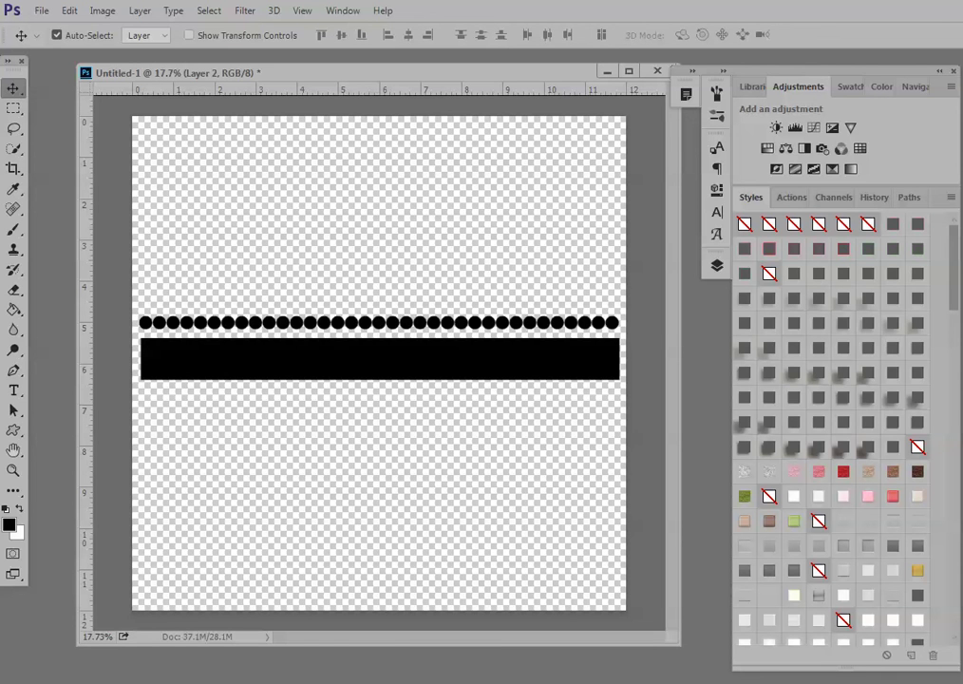
key("Up")
key("Up")
key("Up")
key("Up")
key("Up")
key("Up")
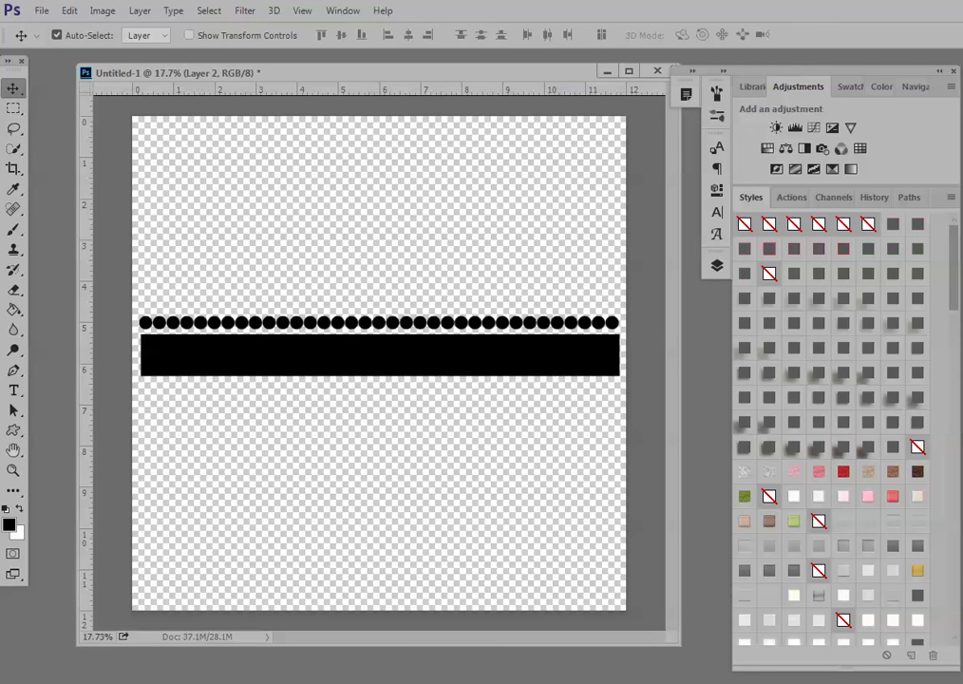
key("Up")
key("Up")
key("Up")
key("Up")
key("Up")
key("Up")
key("Up")
key("Up")
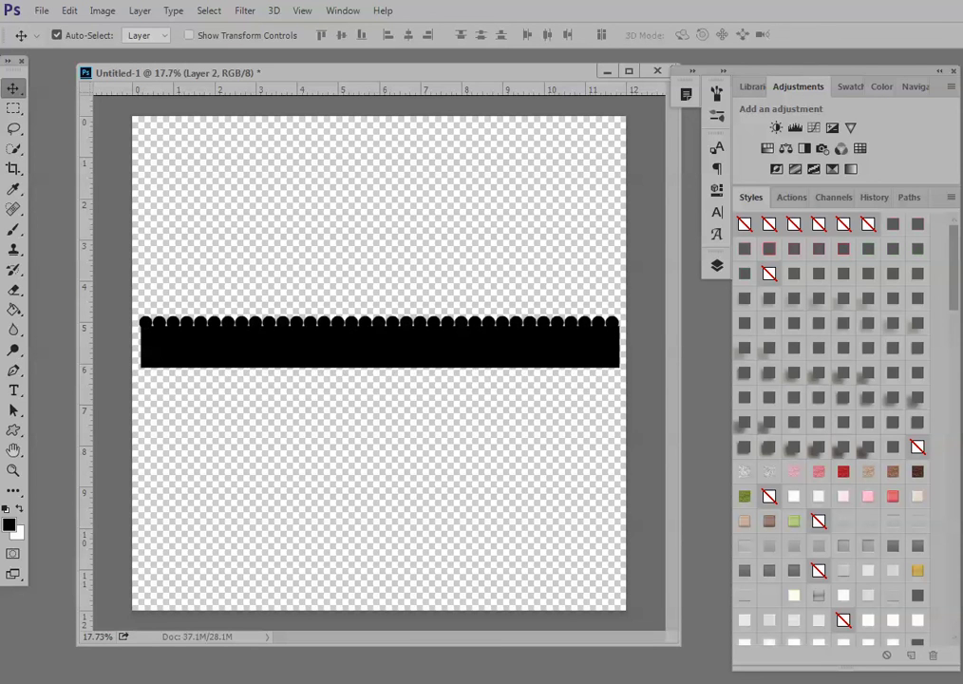
key("Up")
key("Up")
key("Left")
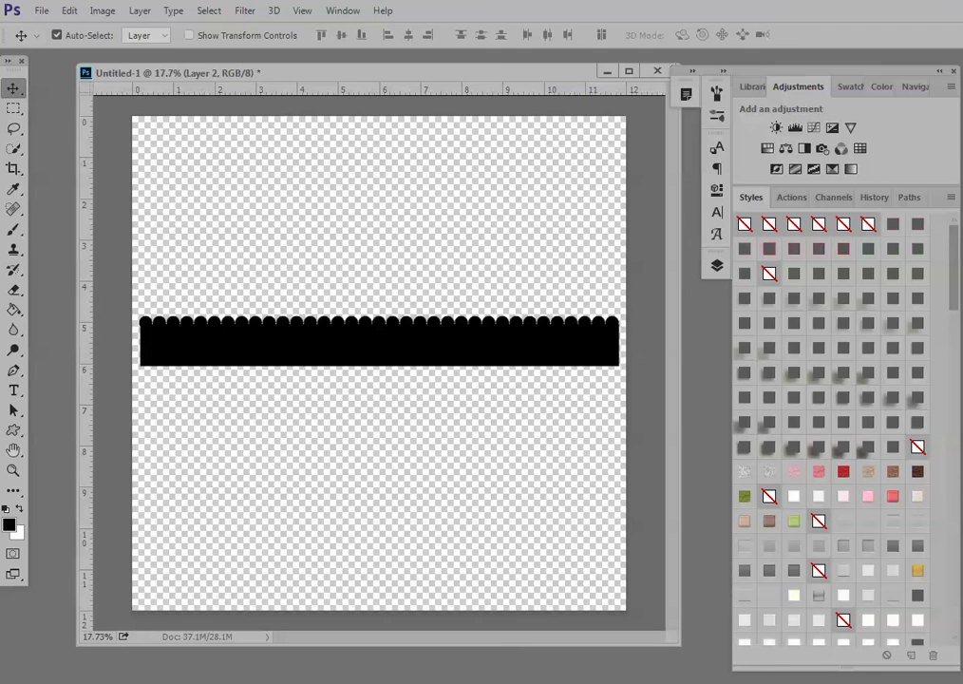
key("Left")
key("Left")
key("Up")
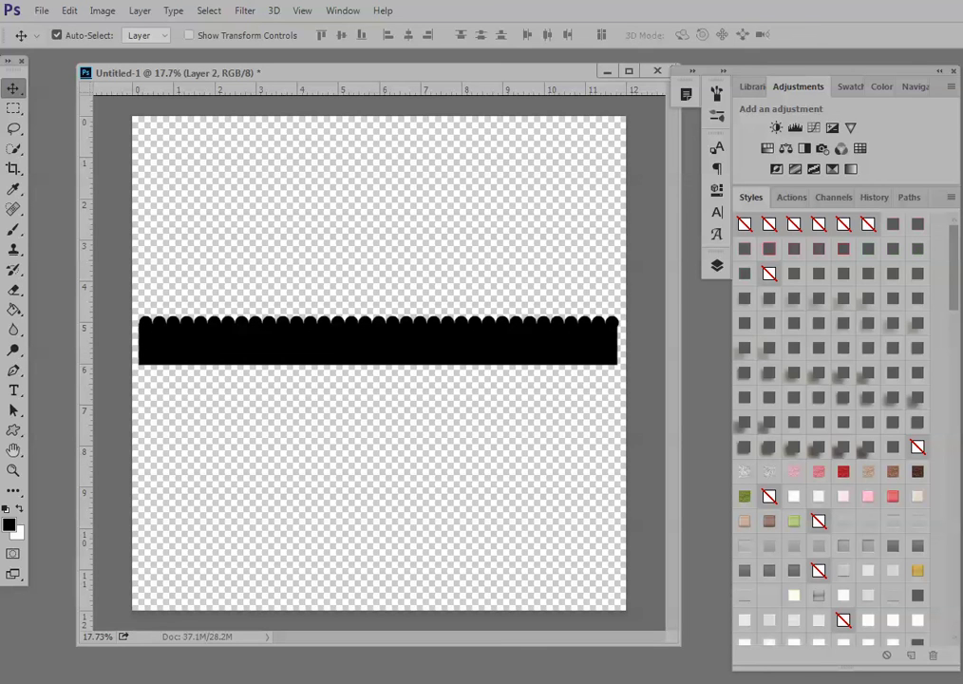
key("Down")
key("Right")
key("Right")
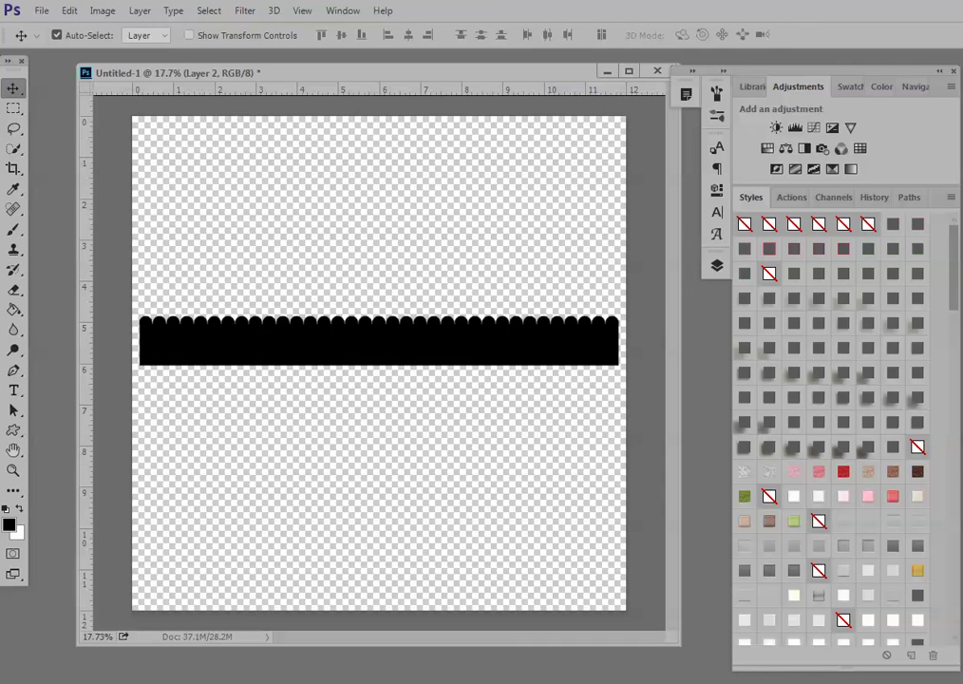
left_click(717, 267)
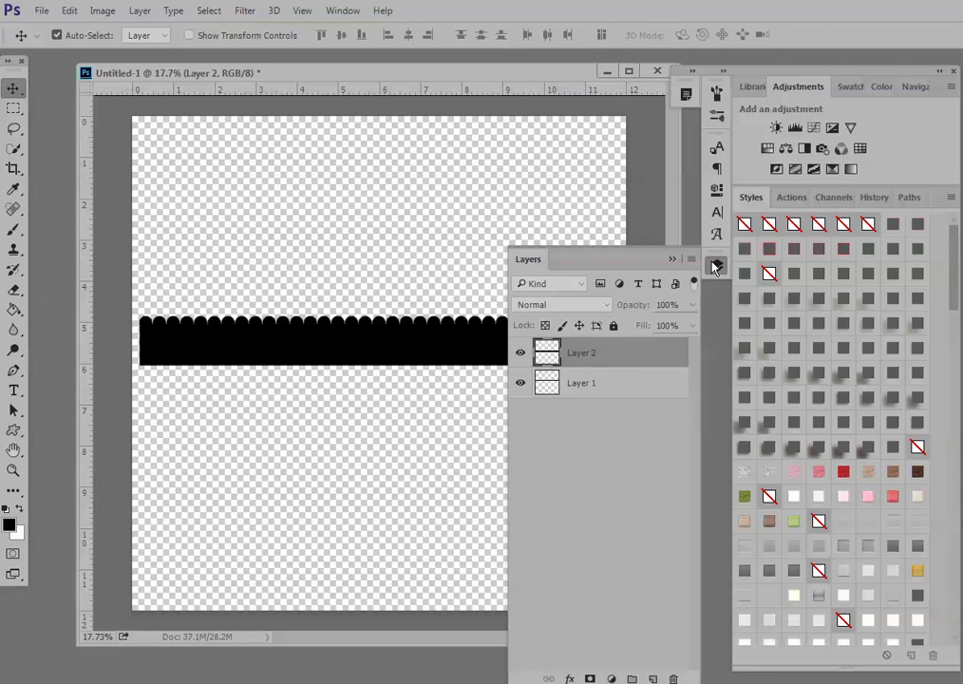
right_click(634, 362)
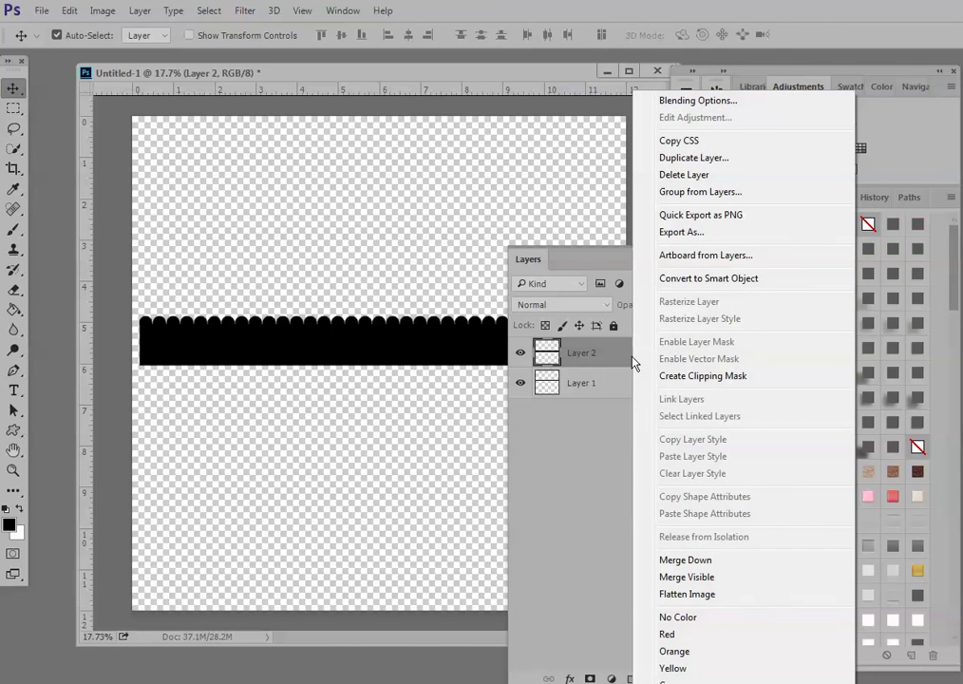
Merge the visible layers and shift the combined scalloped strip slightly lower
left_click(700, 577)
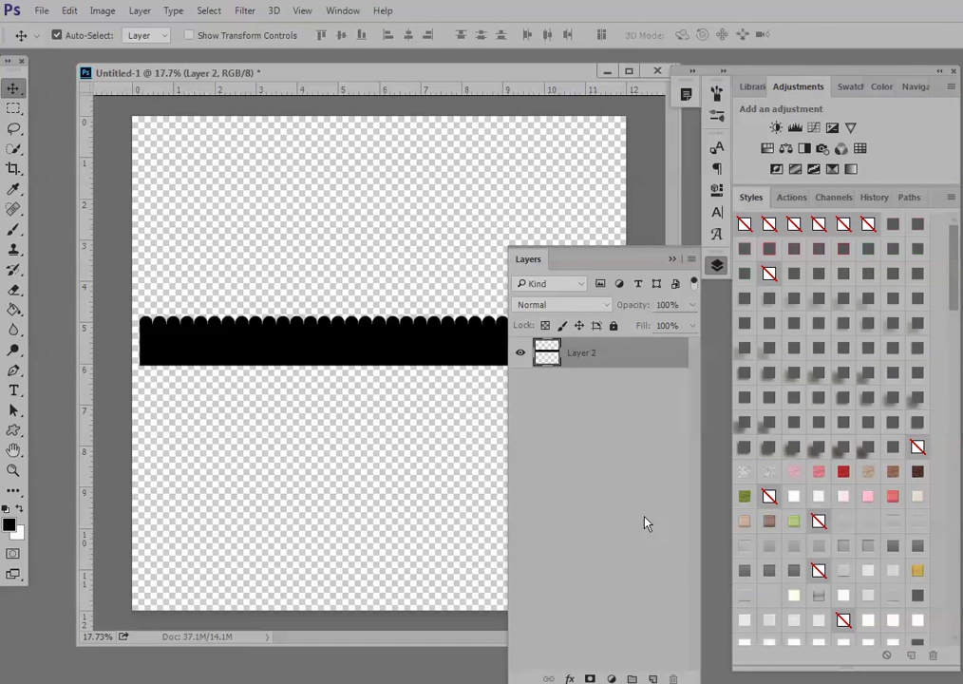
left_click(466, 233)
left_click(672, 259)
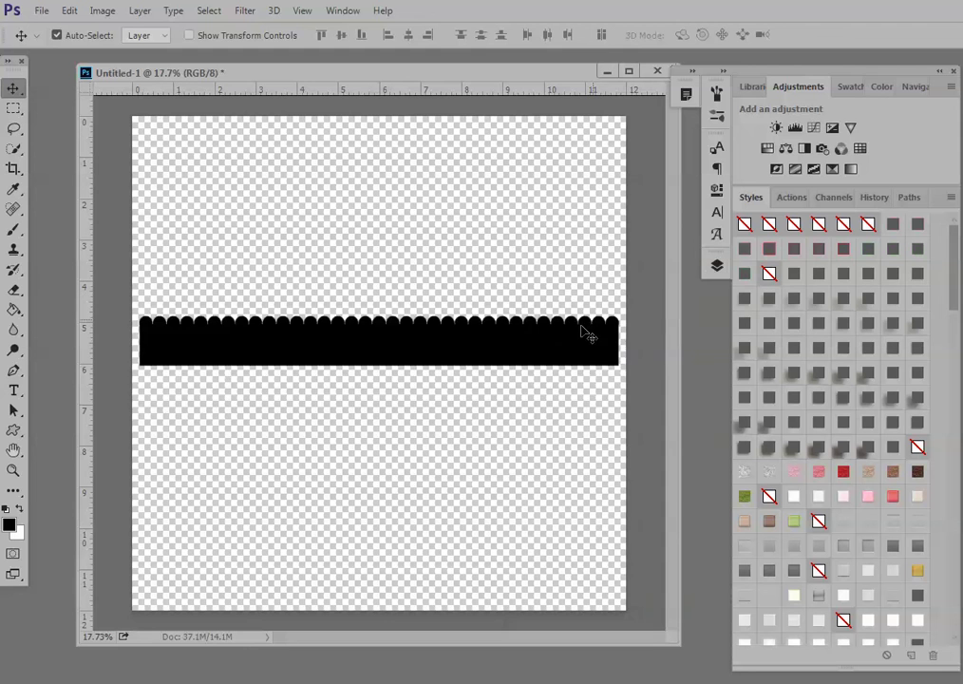
left_click_drag(550, 349, 545, 351)
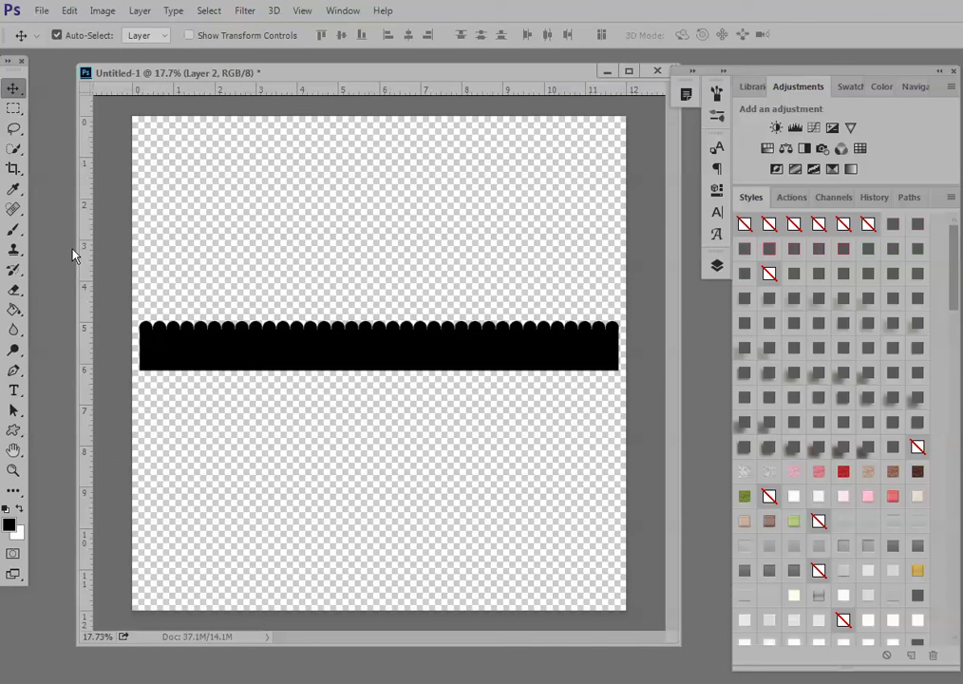
Trim transparent pixels from all sides of the canvas
left_click(102, 10)
left_click(113, 181)
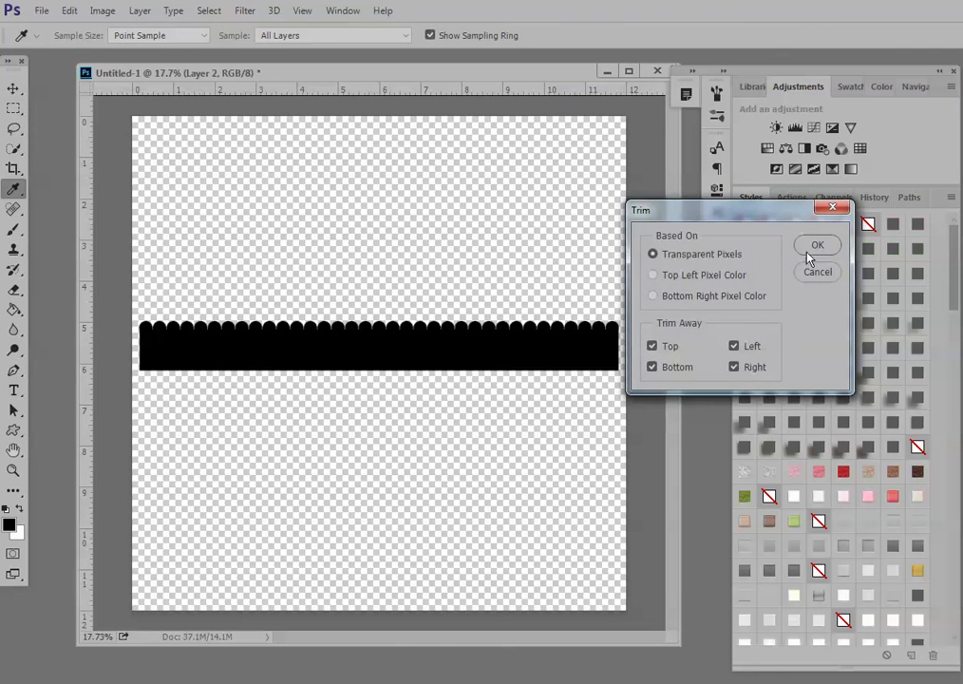
left_click(815, 246)
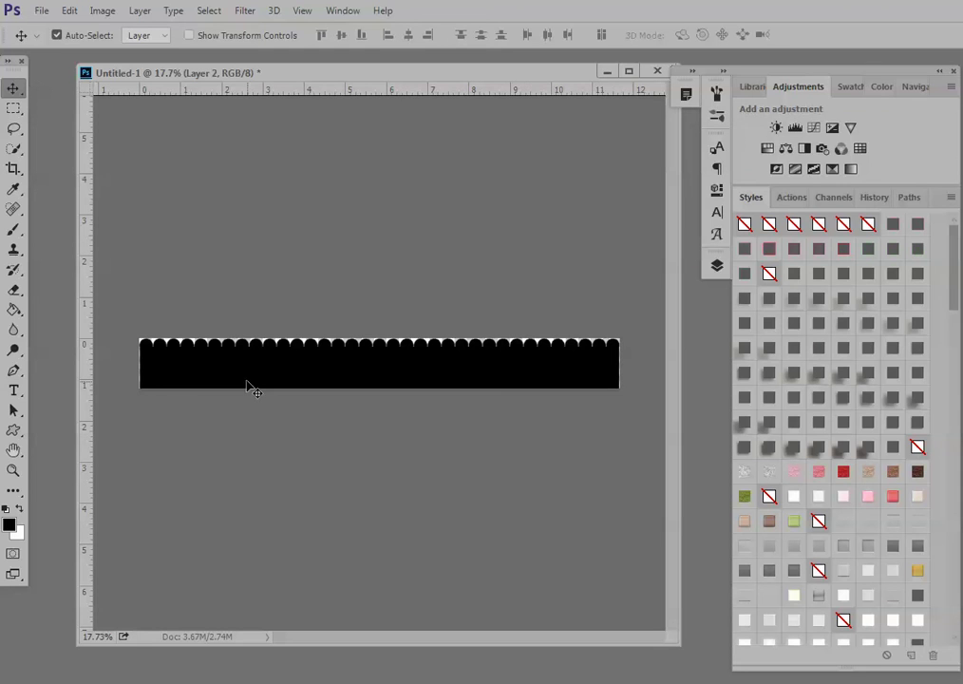